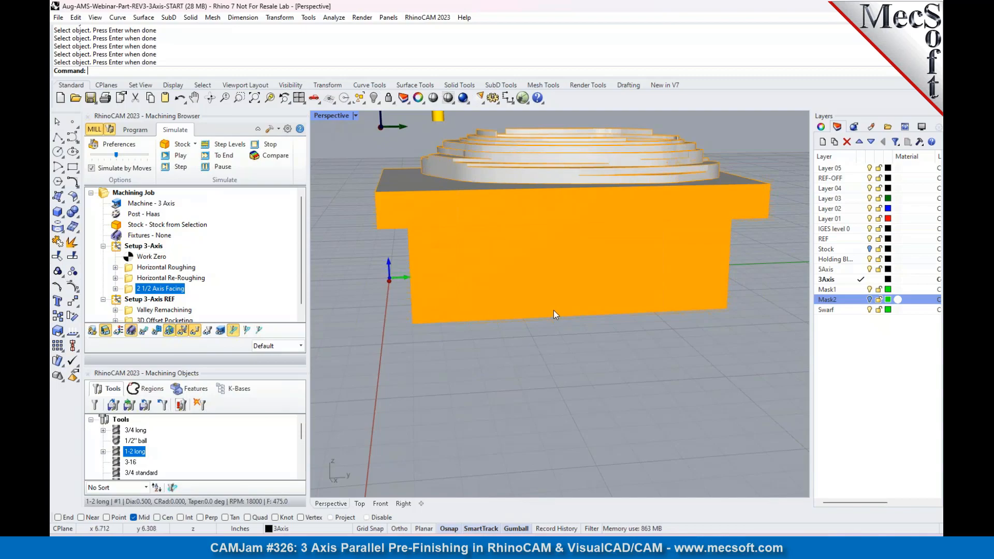
# Step: Start a new 3-axis Parallel Finishing operation following the 2 1/2 Axis Facing operation
pyautogui.moveTo(605, 343); pyautogui.dragTo(544, 370, button='right')
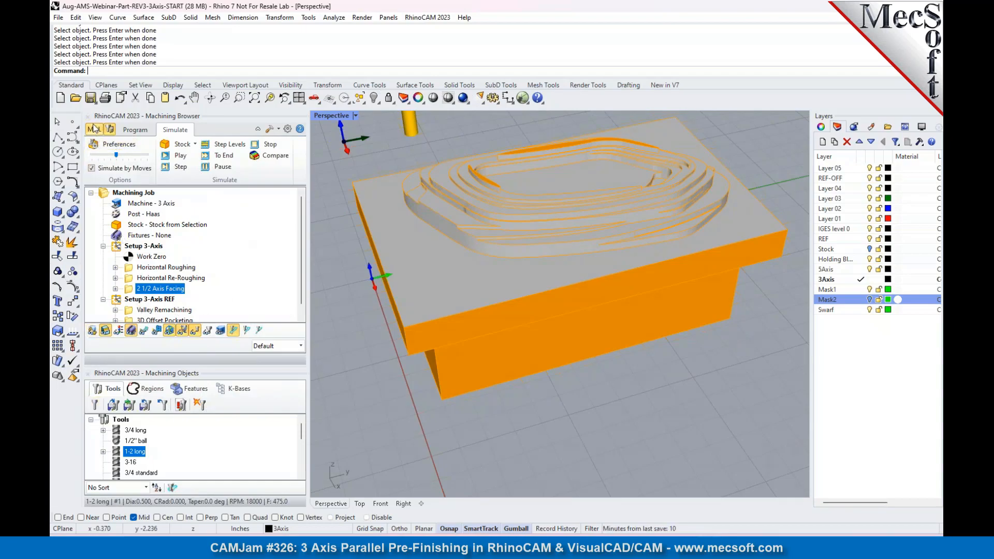
pyautogui.click(110, 129)
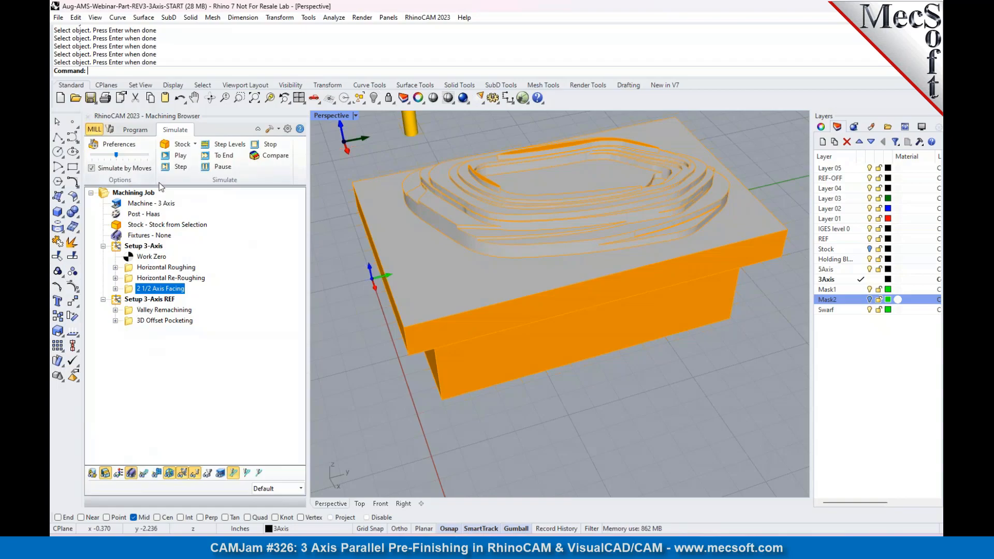
pyautogui.click(133, 131)
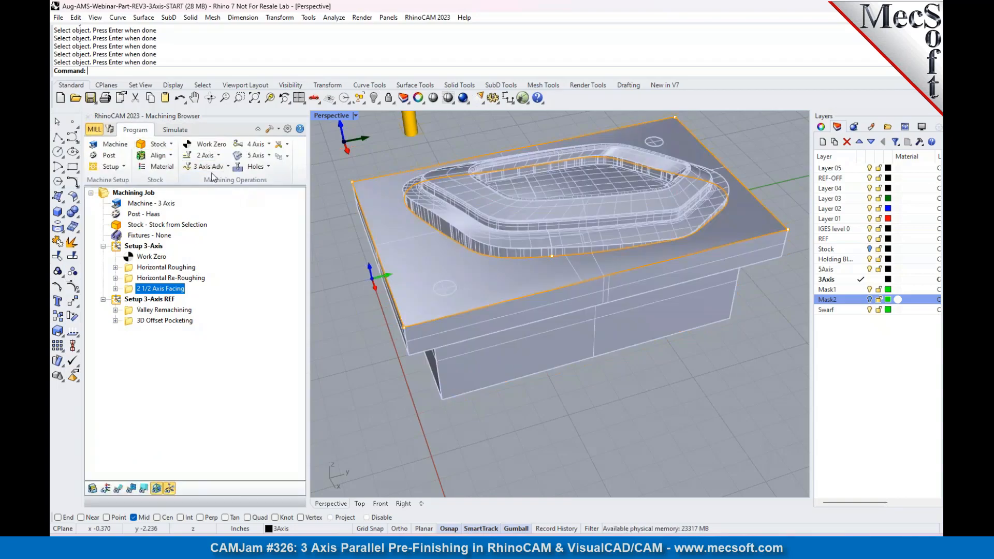
pyautogui.click(213, 166)
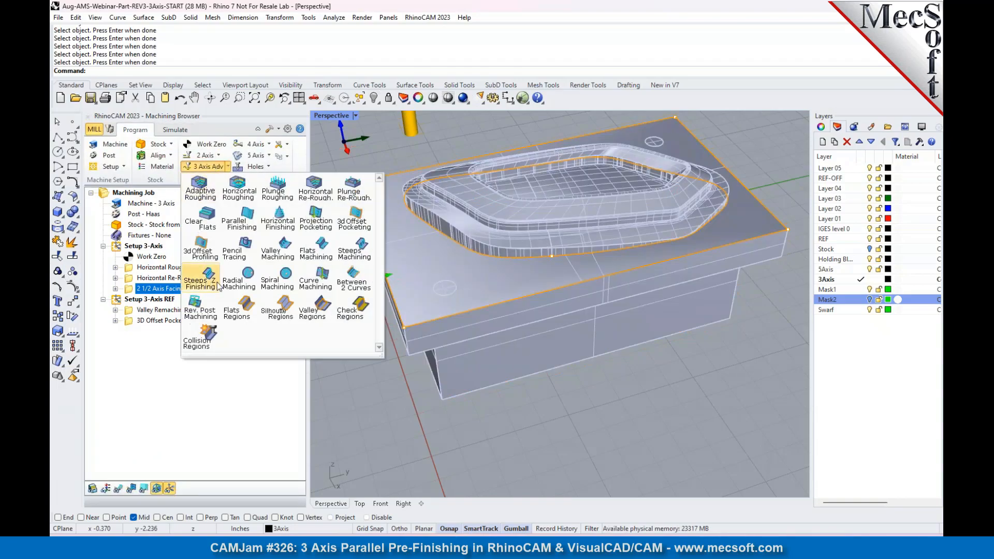
pyautogui.click(245, 217)
pyautogui.moveTo(231, 133); pyautogui.dragTo(238, 100)
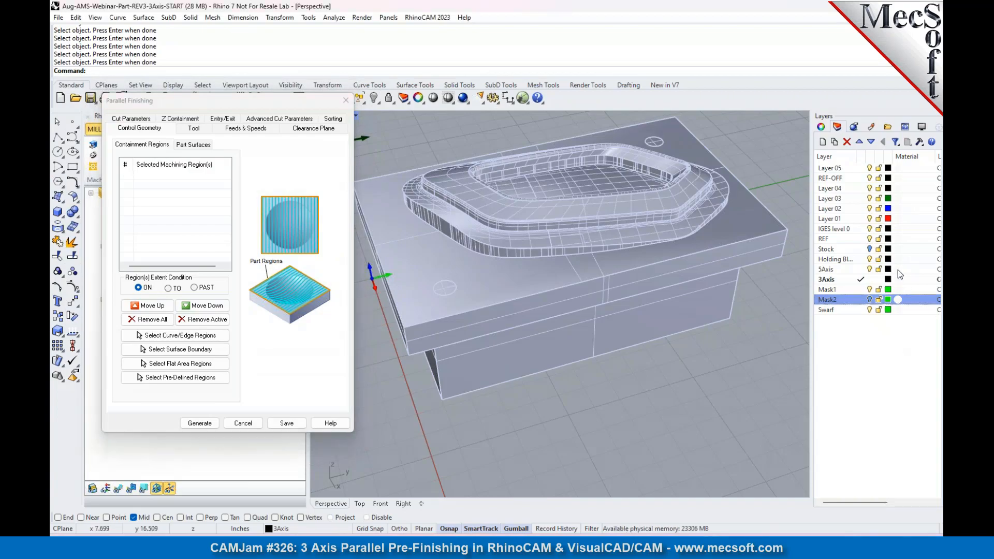
# Step: Show the Mask2 layer and choose the inner edge of its green surface as the containment region for Parallel Finishing
pyautogui.click(870, 301)
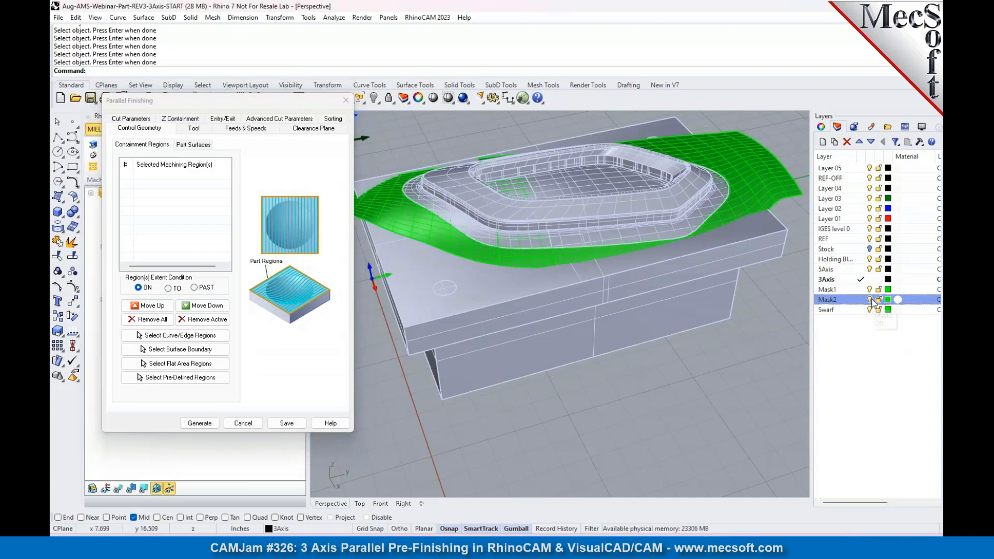
pyautogui.scroll(8, 443, 230)
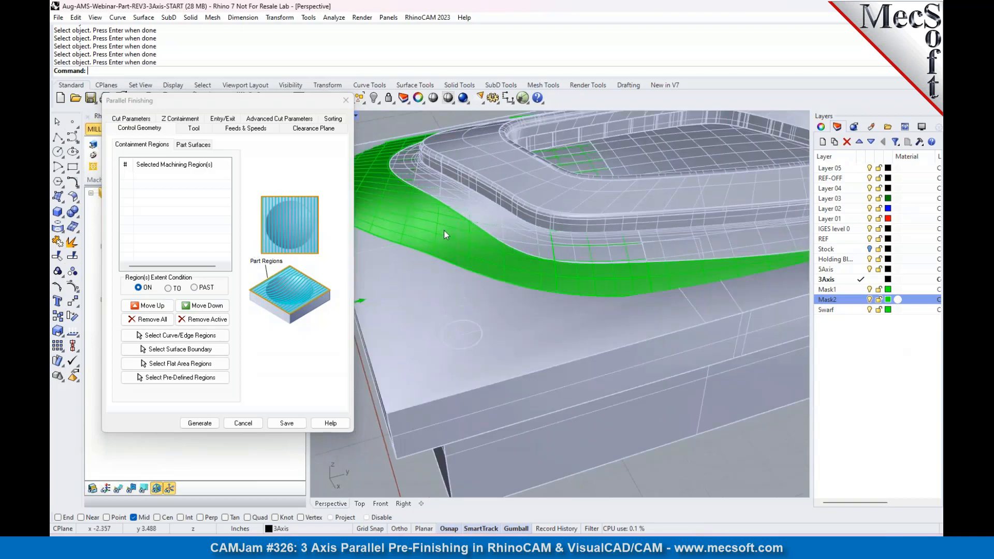
pyautogui.click(176, 336)
pyautogui.scroll(3, 532, 231)
pyautogui.scroll(2, 532, 231)
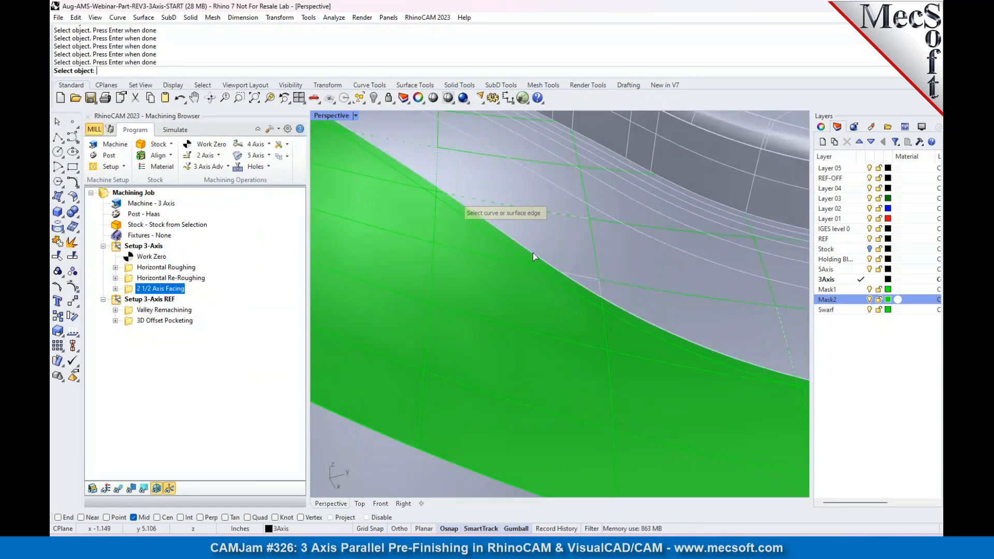
pyautogui.hotkey('alt', 'Tab')
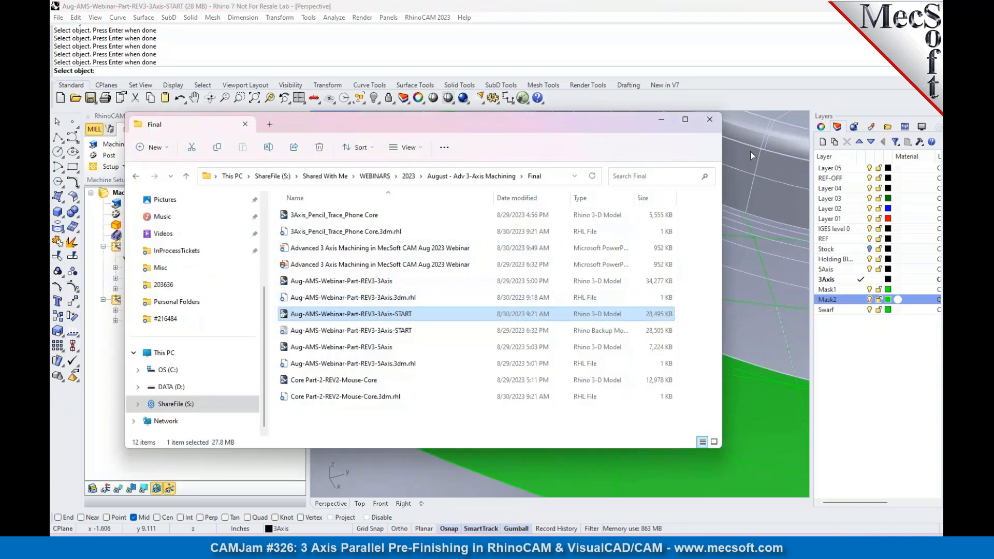
pyautogui.click(710, 120)
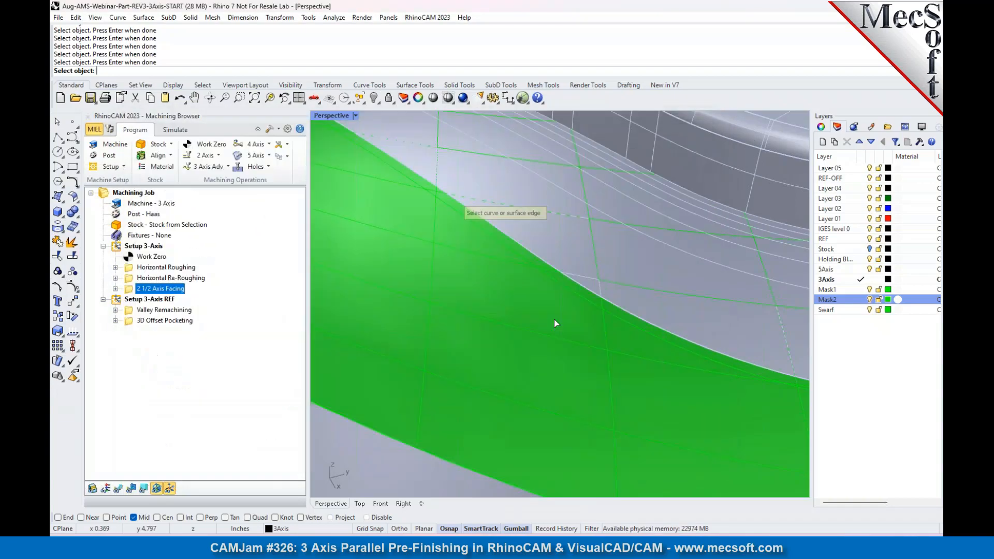
pyautogui.click(516, 255)
pyautogui.press('Return')
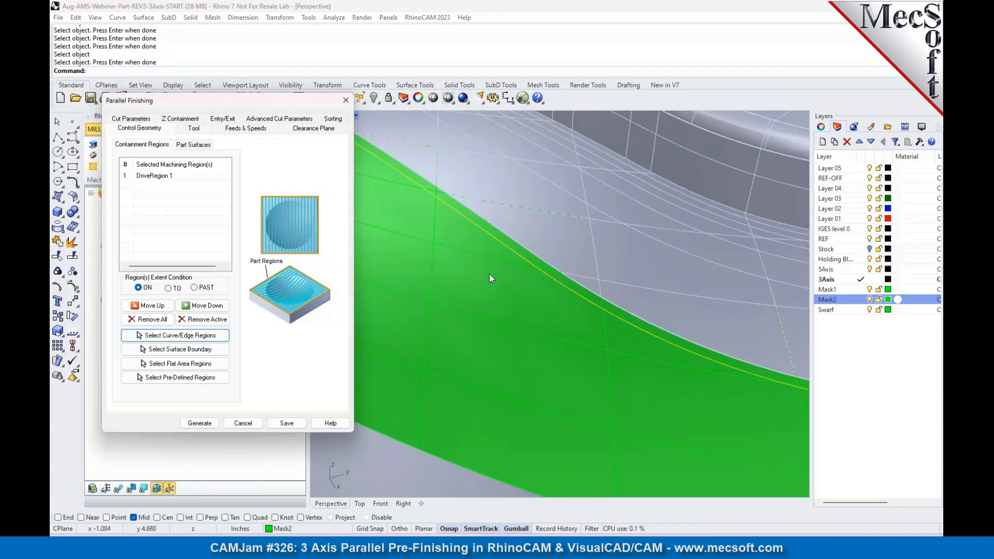
# Step: Assign the 1/4" ball tool to the Parallel Finishing operation and review its feeds and clearance plane settings
pyautogui.click(192, 128)
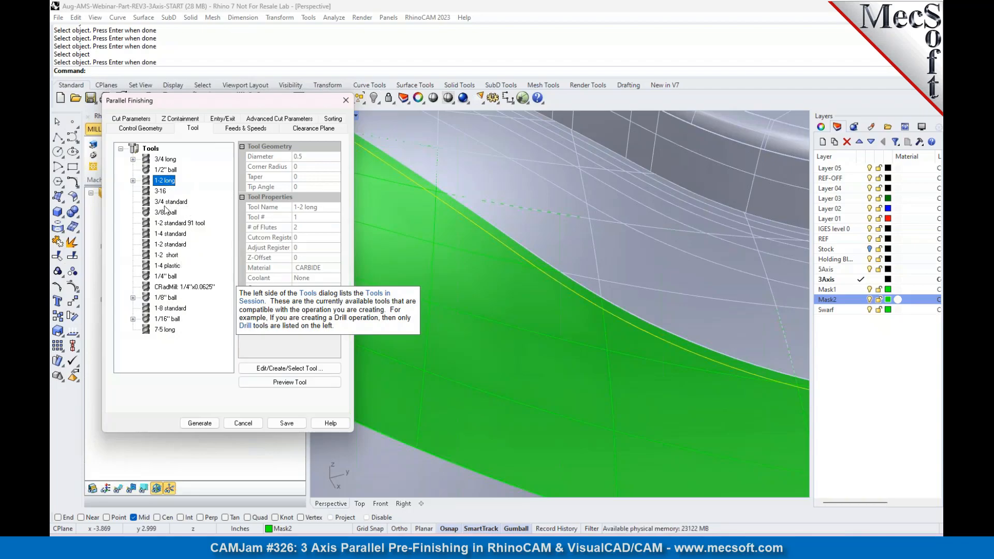
pyautogui.click(165, 276)
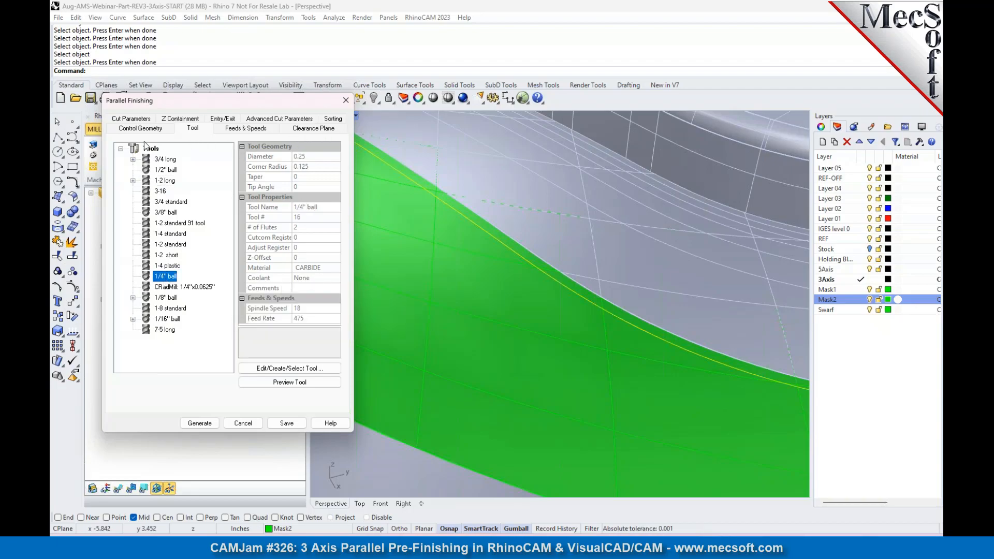
pyautogui.click(244, 129)
pyautogui.click(316, 129)
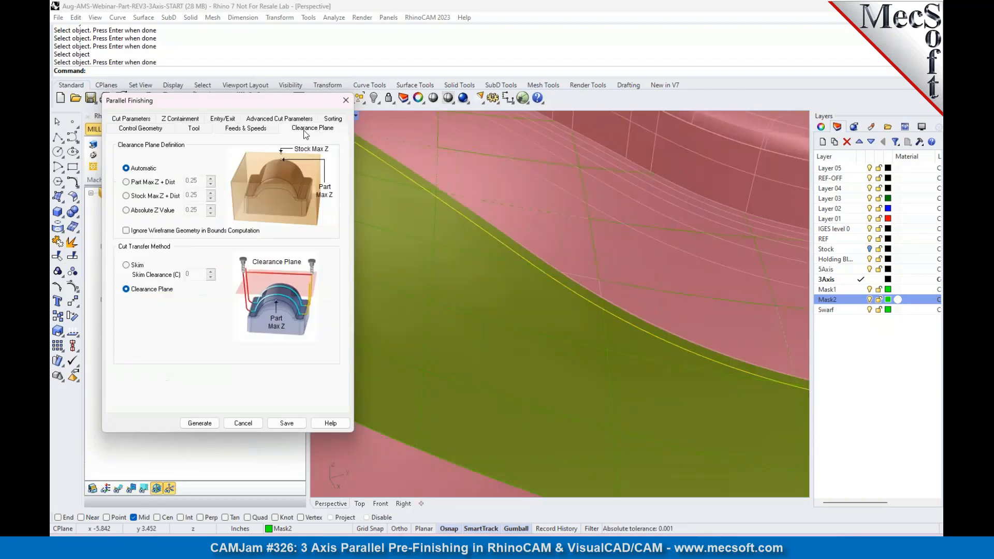
# Step: Define the Parallel Finishing stepover by distance and set it to 0.01 inches
pyautogui.click(132, 121)
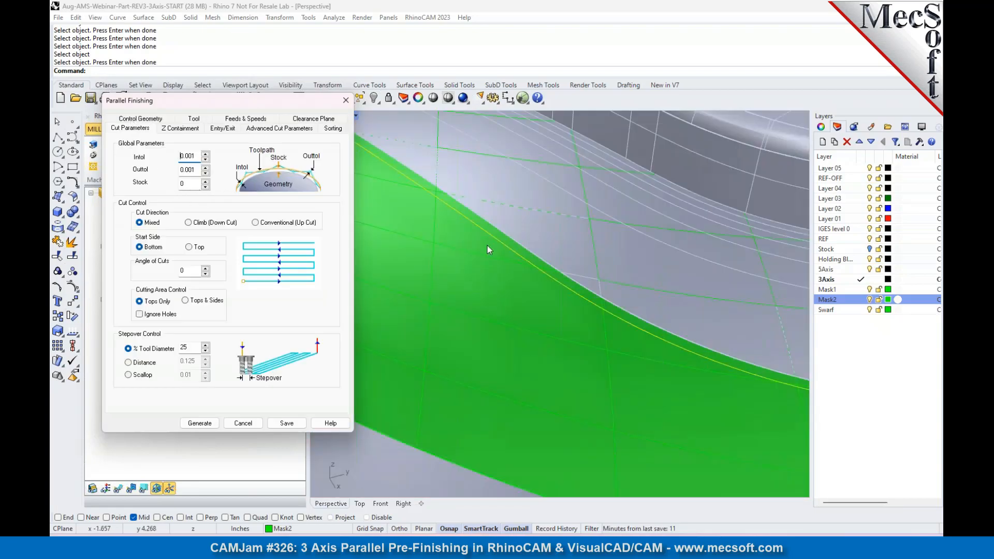
pyautogui.scroll(-3, 546, 250)
pyautogui.scroll(2, 529, 259)
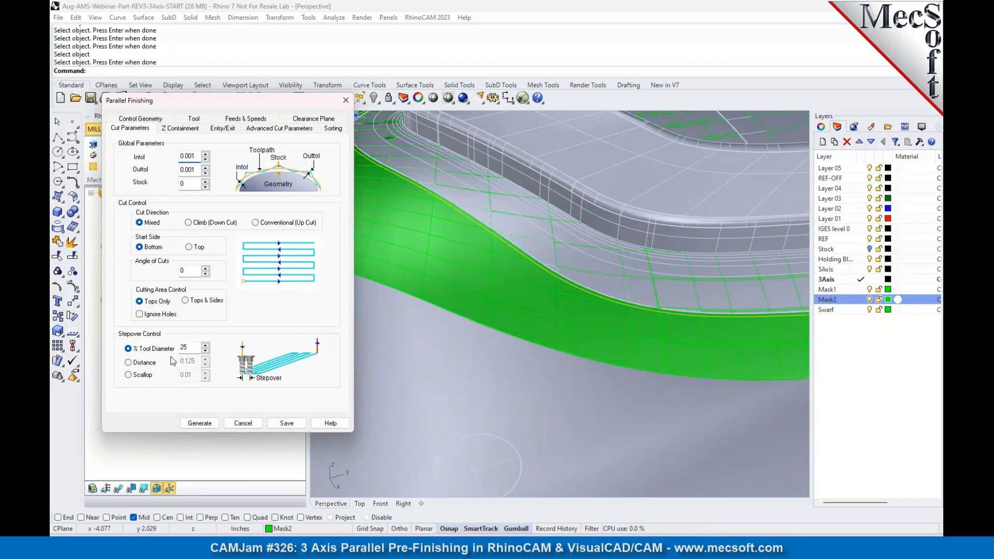
pyautogui.click(134, 364)
pyautogui.moveTo(196, 362); pyautogui.dragTo(179, 361)
pyautogui.write('0.')
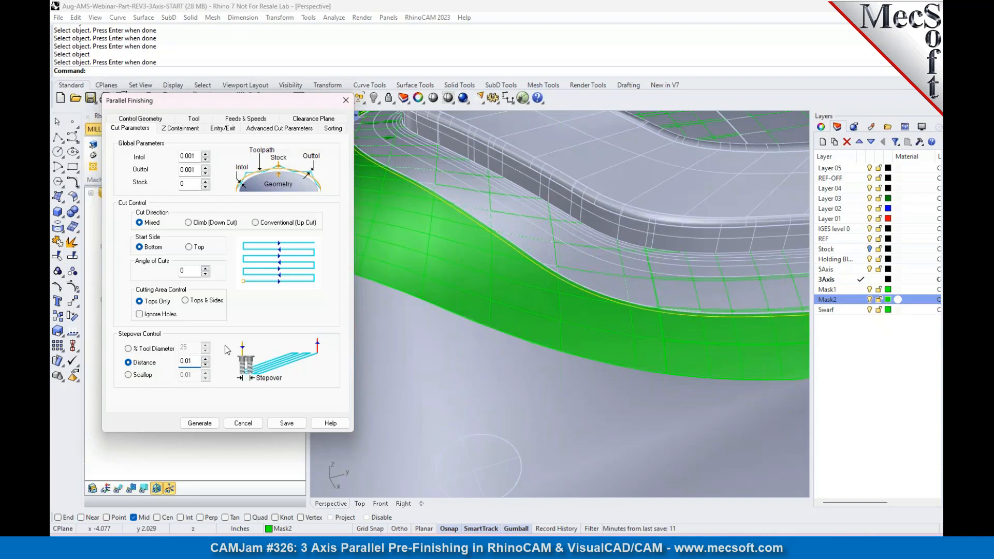
# Step: Set the stock allowance of the Parallel Finishing cut to 0.025 inches
pyautogui.click(178, 128)
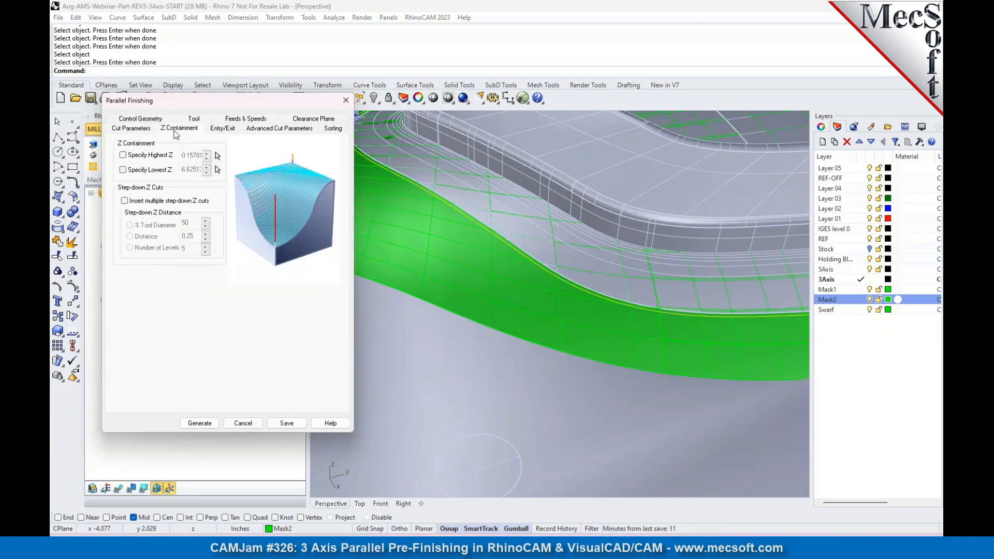
pyautogui.click(129, 128)
pyautogui.doubleClick(180, 183)
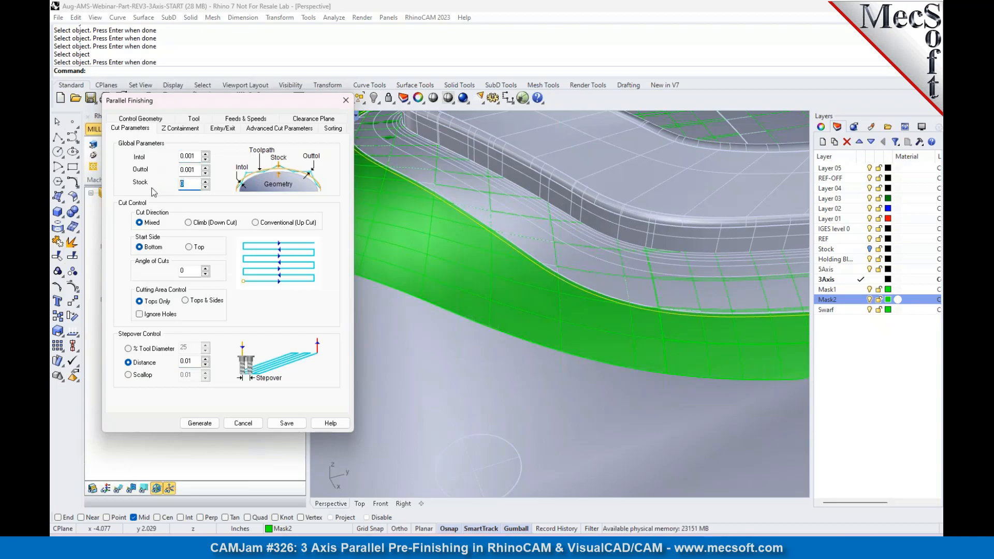
pyautogui.write('0.025')
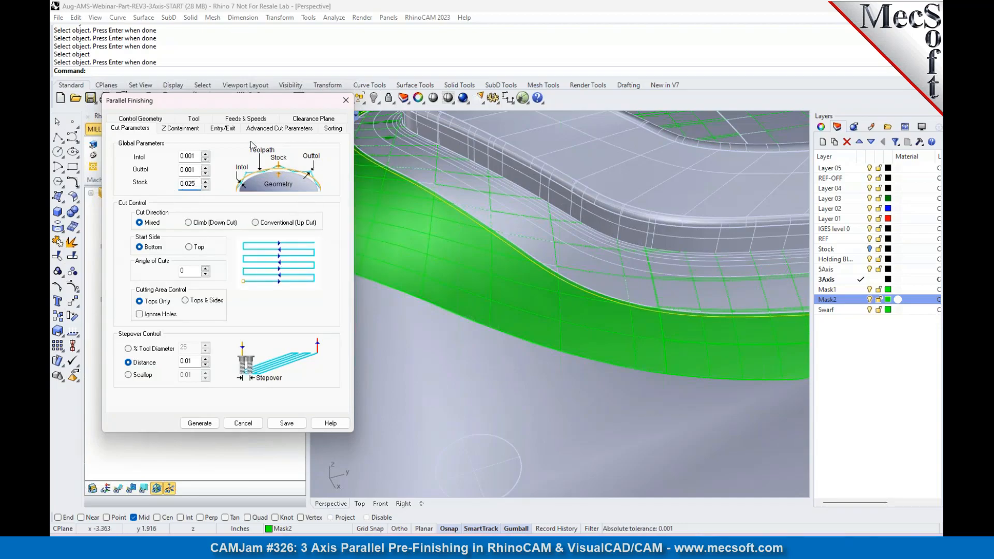
# Step: Turn on arc fitting for the cuts and generate the Parallel Finishing toolpath
pyautogui.click(180, 128)
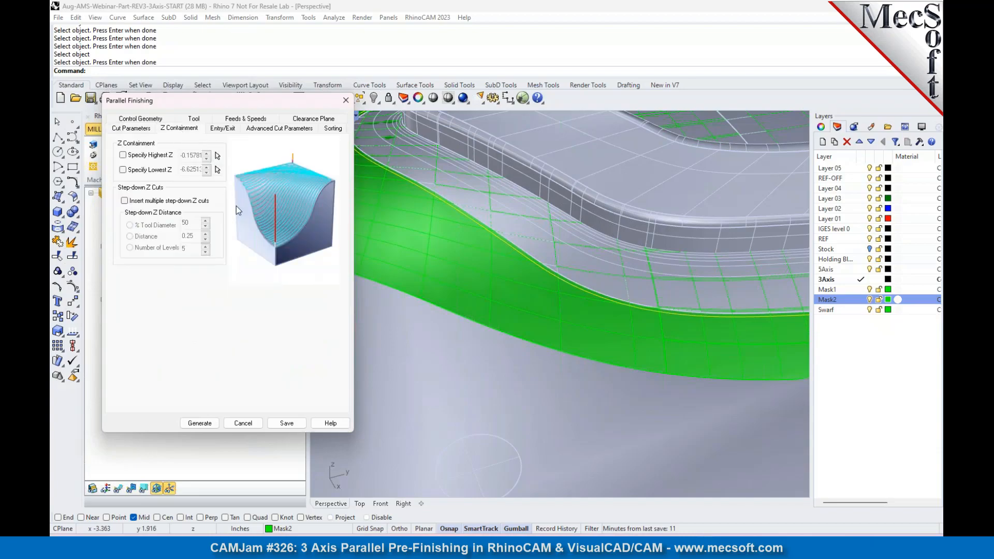
pyautogui.click(269, 129)
pyautogui.click(138, 164)
pyautogui.click(208, 177)
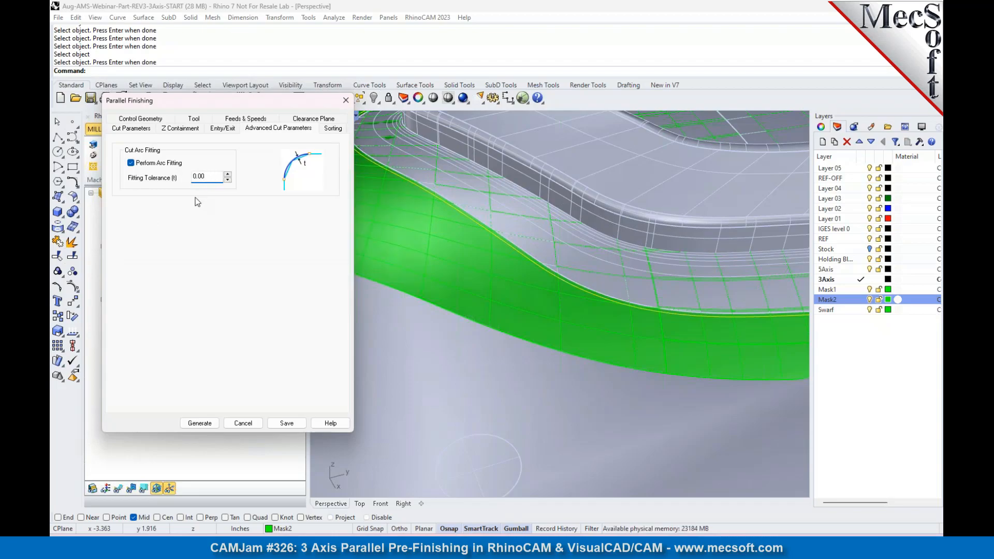
pyautogui.click(201, 424)
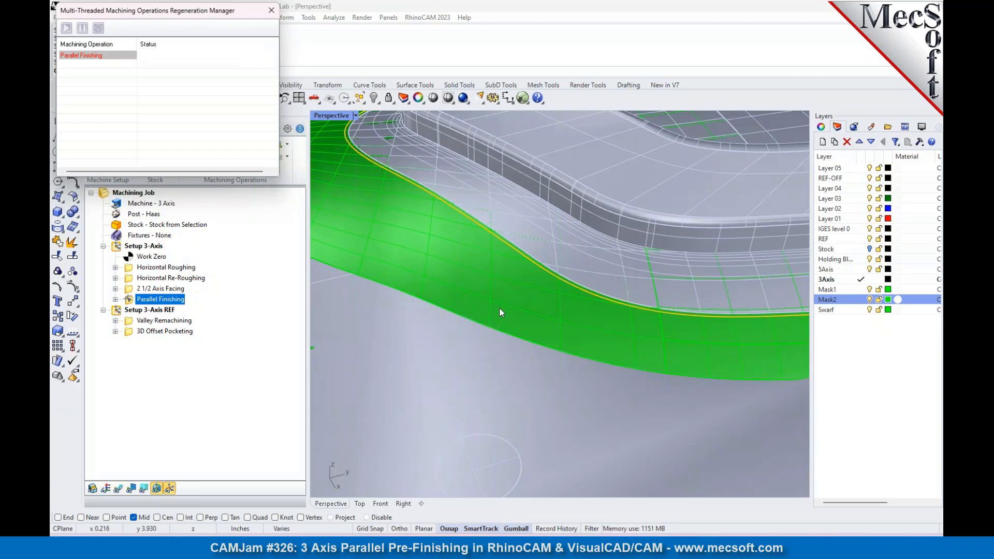
# Step: Display the generated Parallel Finishing toolpath over the whole part
pyautogui.scroll(-5, 464, 336)
pyautogui.scroll(2, 461, 343)
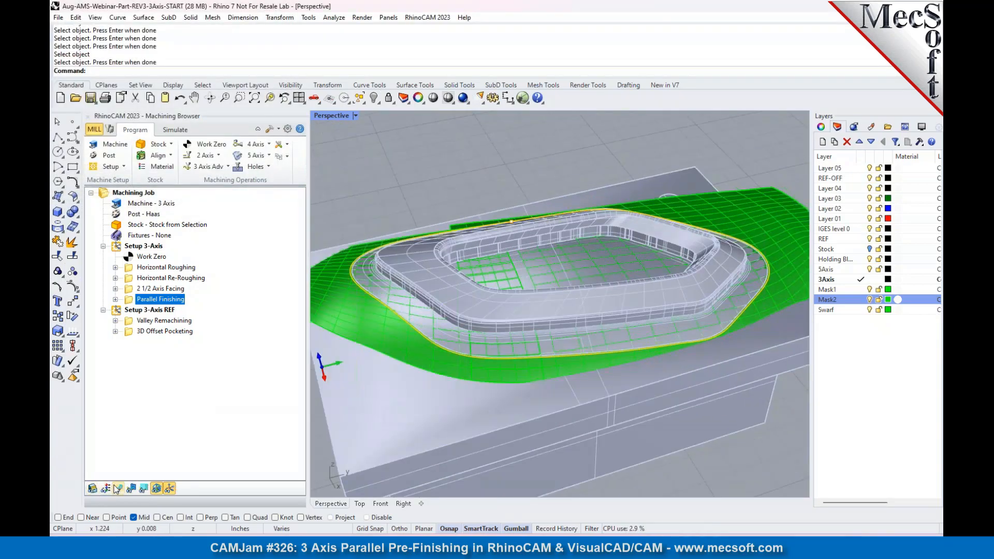
pyautogui.click(119, 490)
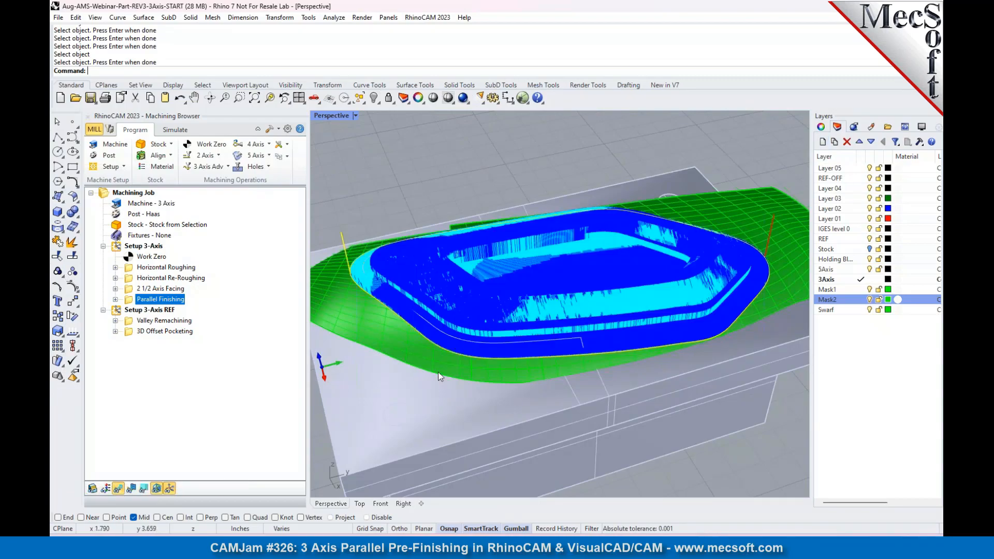
# Step: Examine the toolpath's spacing on the part and how the cuts end along the edge of the green mask surface
pyautogui.scroll(5, 438, 342)
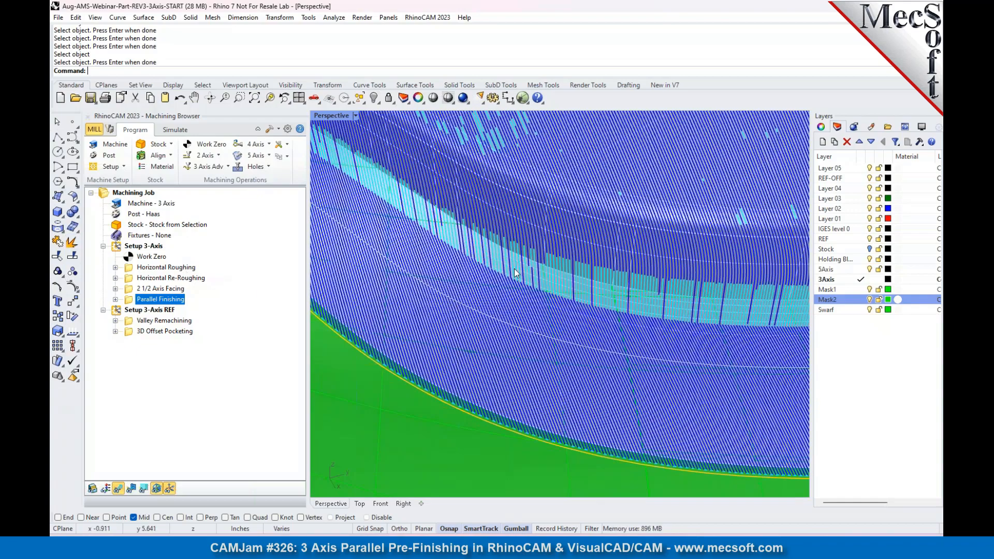
pyautogui.scroll(-2, 515, 272)
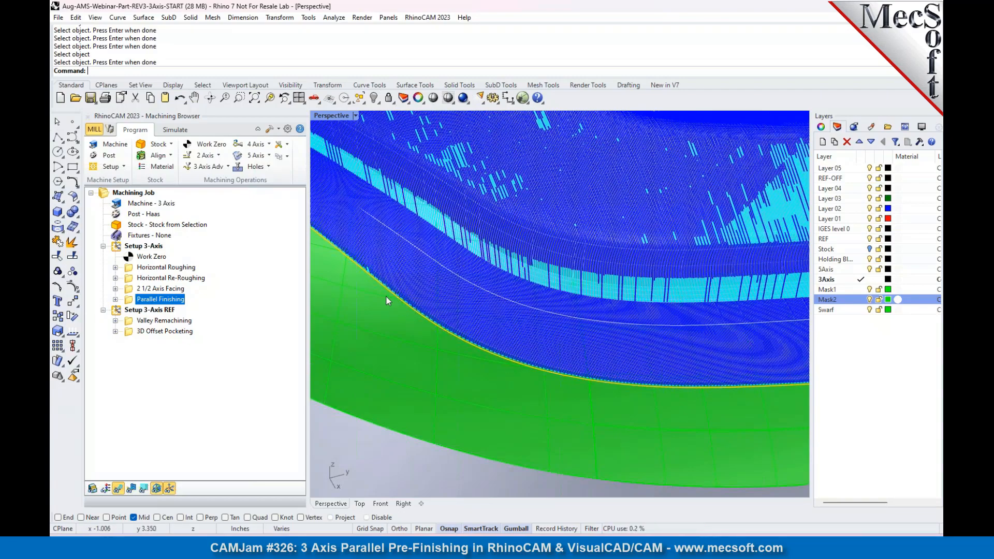
pyautogui.scroll(4, 397, 298)
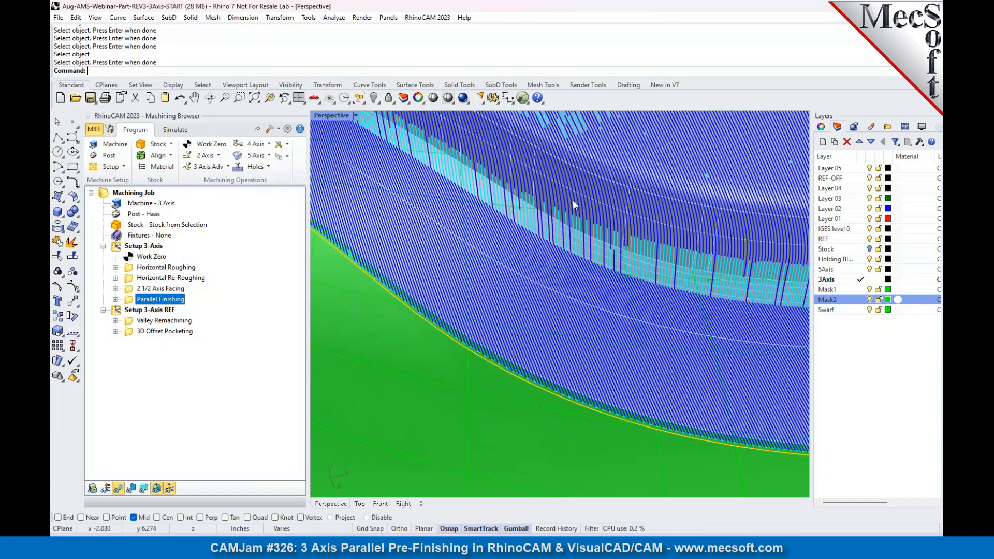
pyautogui.scroll(4, 409, 320)
pyautogui.scroll(-3, 513, 264)
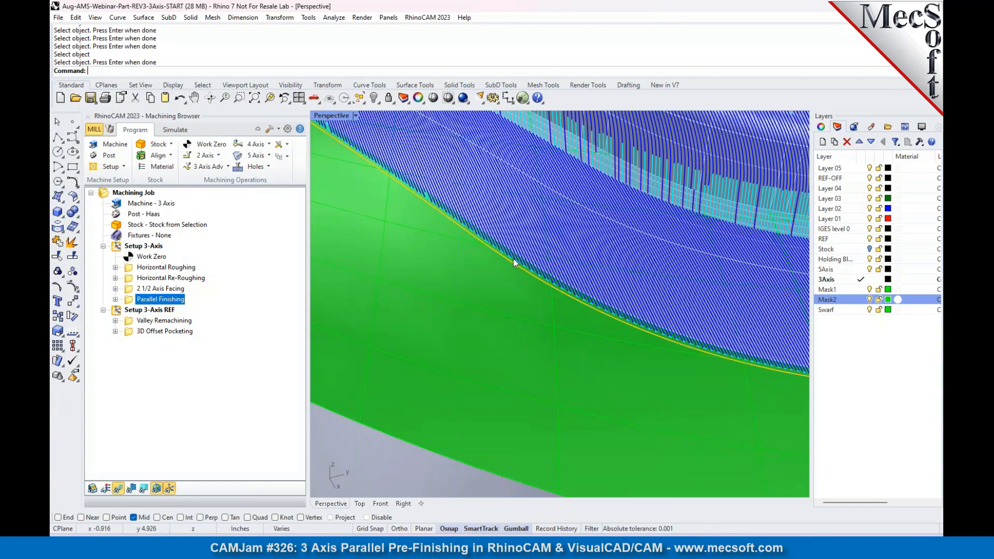
pyautogui.scroll(3, 513, 258)
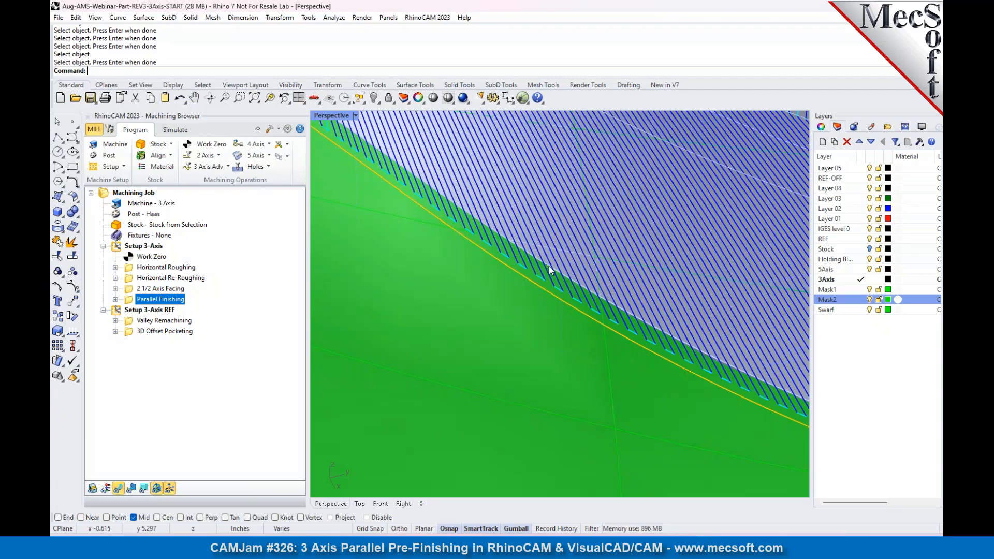
pyautogui.scroll(-3, 456, 301)
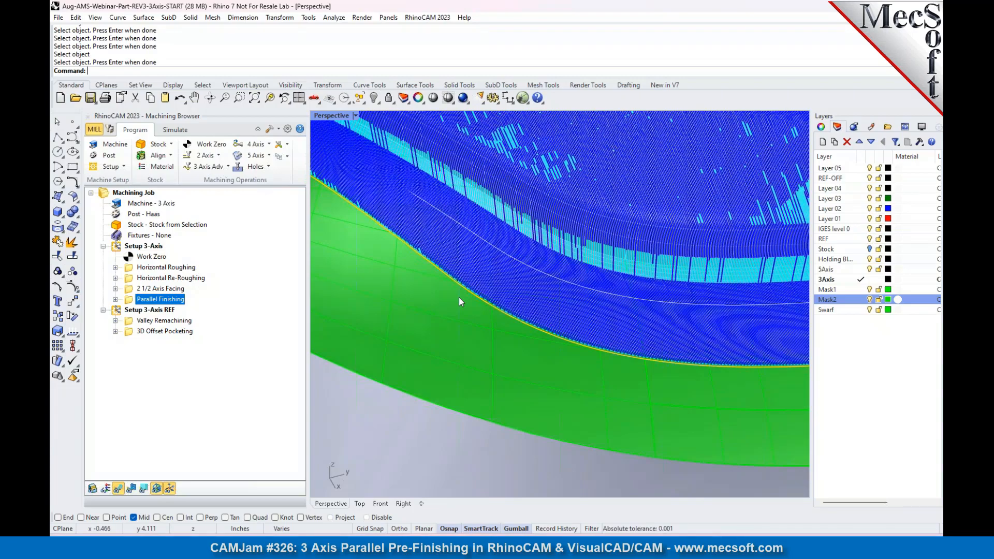
pyautogui.scroll(5, 490, 300)
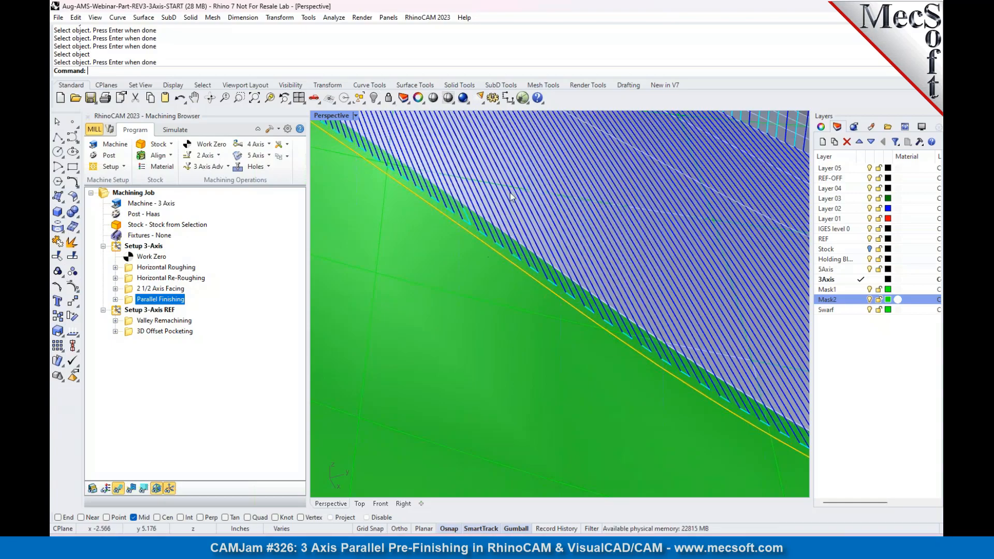
pyautogui.scroll(-5, 471, 283)
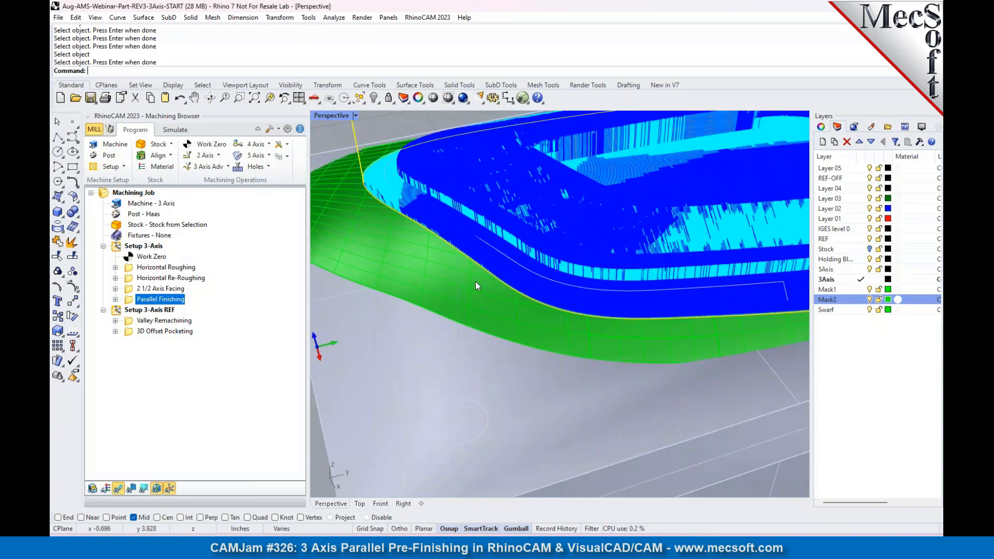
# Step: Duplicate the Parallel Finishing operation within Setup 3-Axis and open the copy for editing
pyautogui.rightClick(179, 299)
pyautogui.click(232, 240)
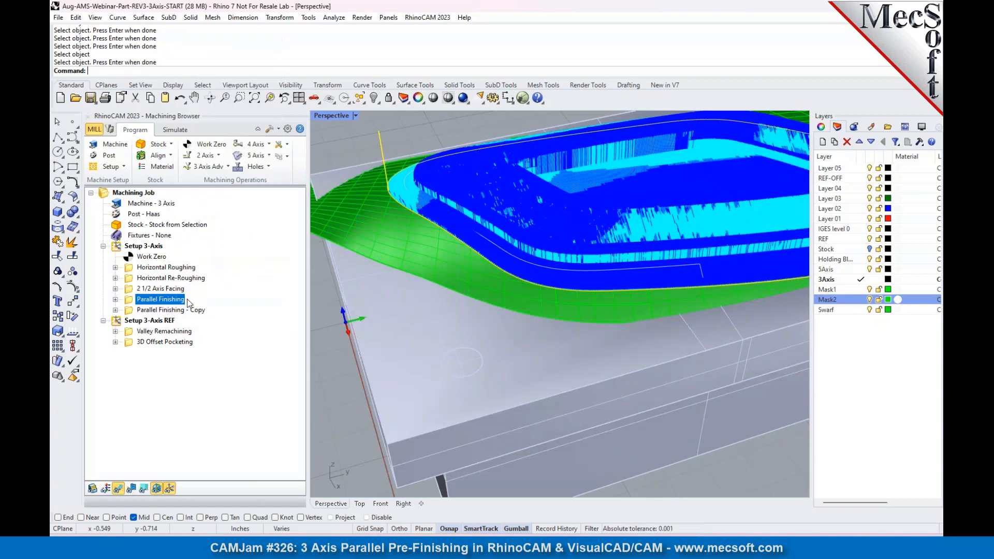
pyautogui.doubleClick(160, 310)
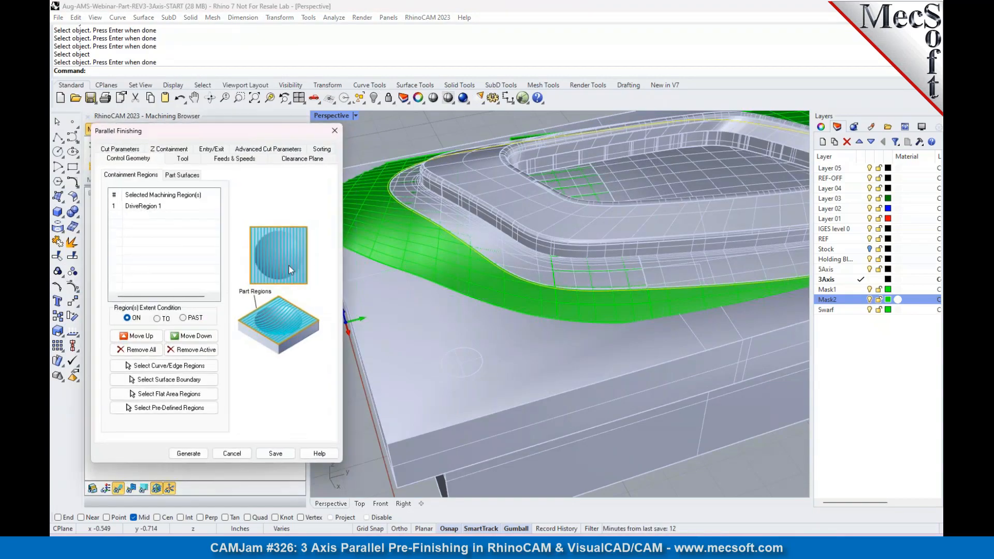
# Step: Set the angle of cuts to 90 in the cut parameters of the copied Parallel Finishing operation
pyautogui.click(118, 149)
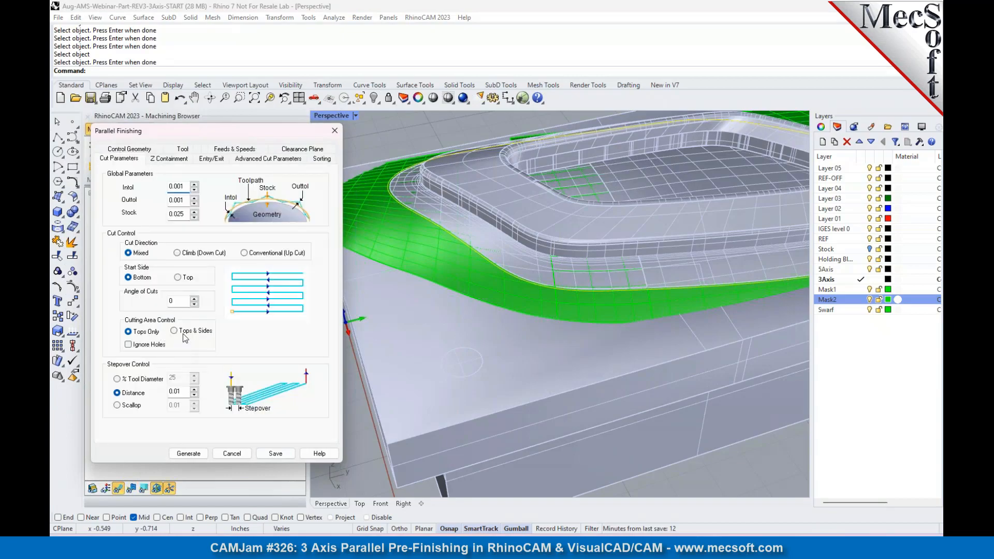
pyautogui.doubleClick(176, 305)
pyautogui.write('90')
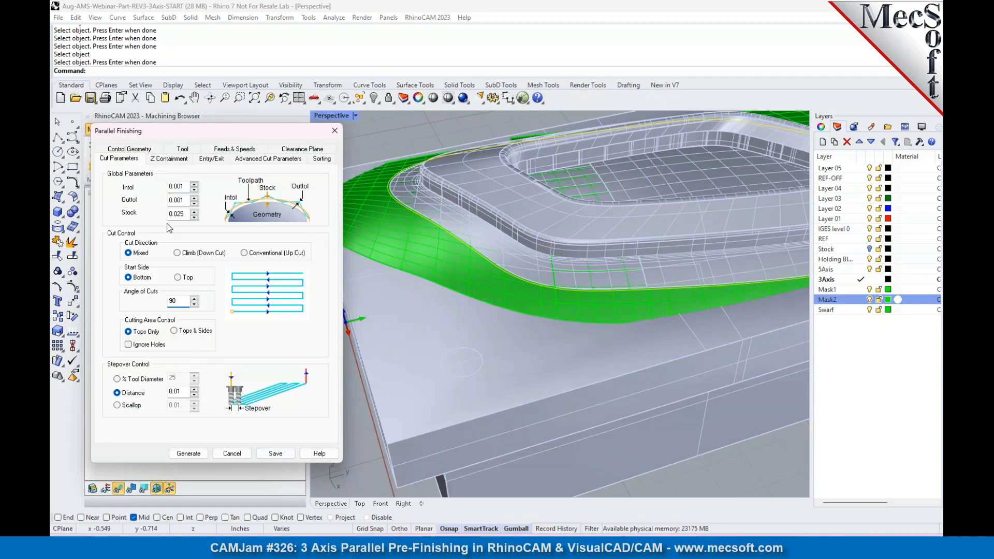
# Step: Set the stepover distance to 0.05, generate the copied operation's toolpath, and check it over the part
pyautogui.click(176, 392)
pyautogui.moveTo(177, 392); pyautogui.dragTo(184, 393)
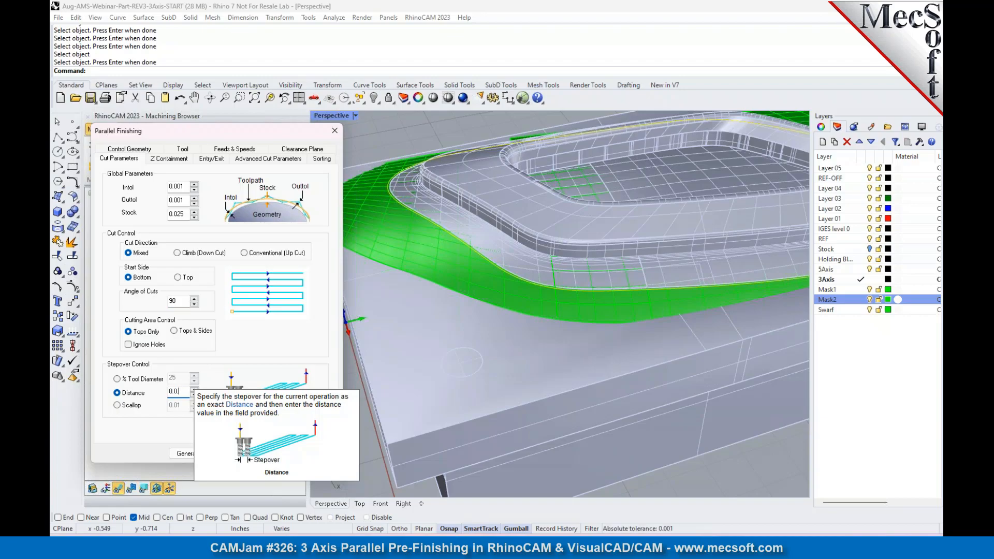
pyautogui.press('BackSpace')
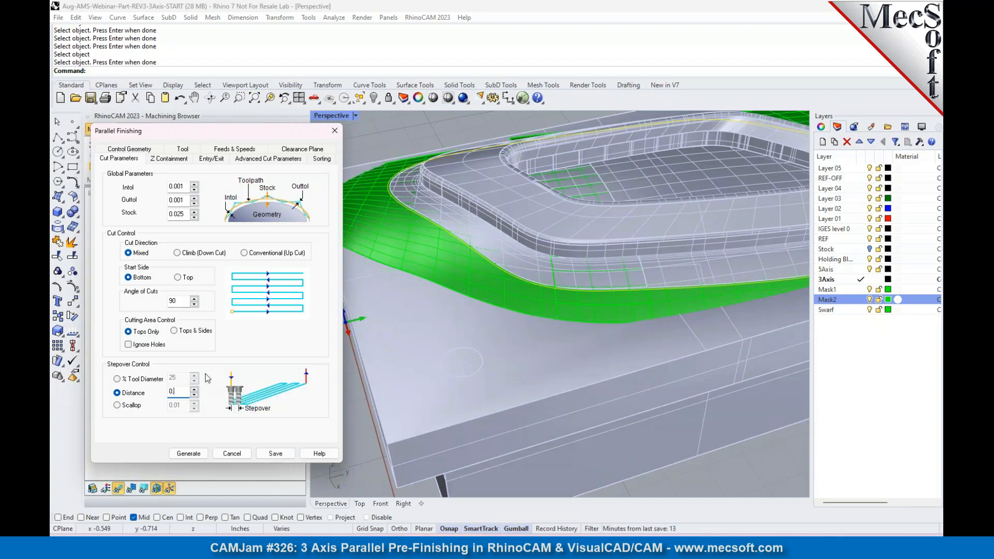
pyautogui.write('05')
pyautogui.click(188, 454)
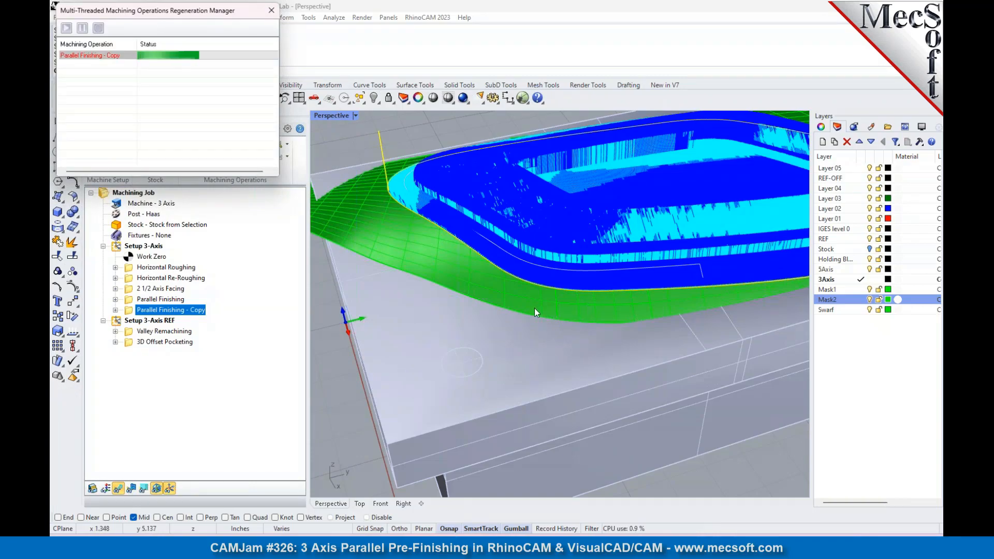
pyautogui.scroll(-2, 449, 320)
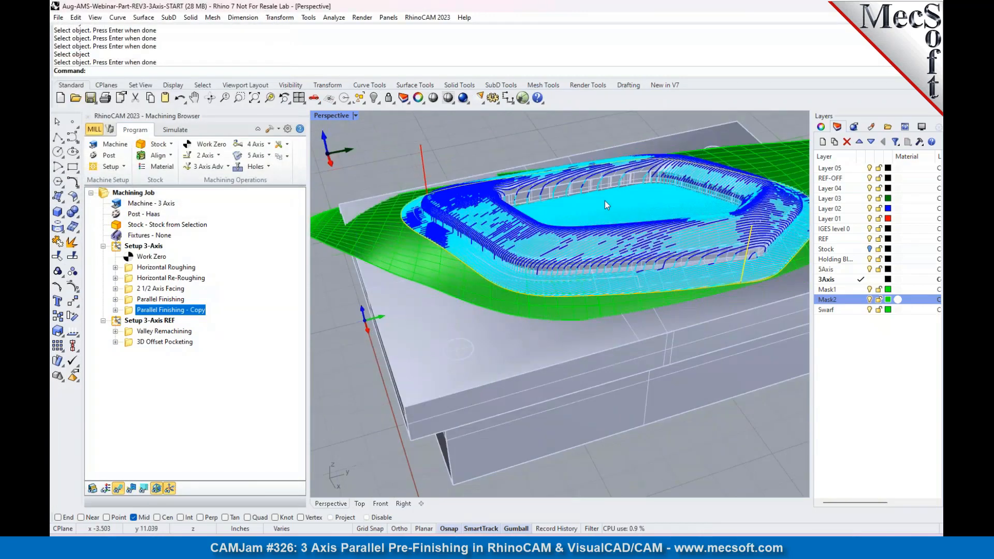
pyautogui.scroll(2, 555, 207)
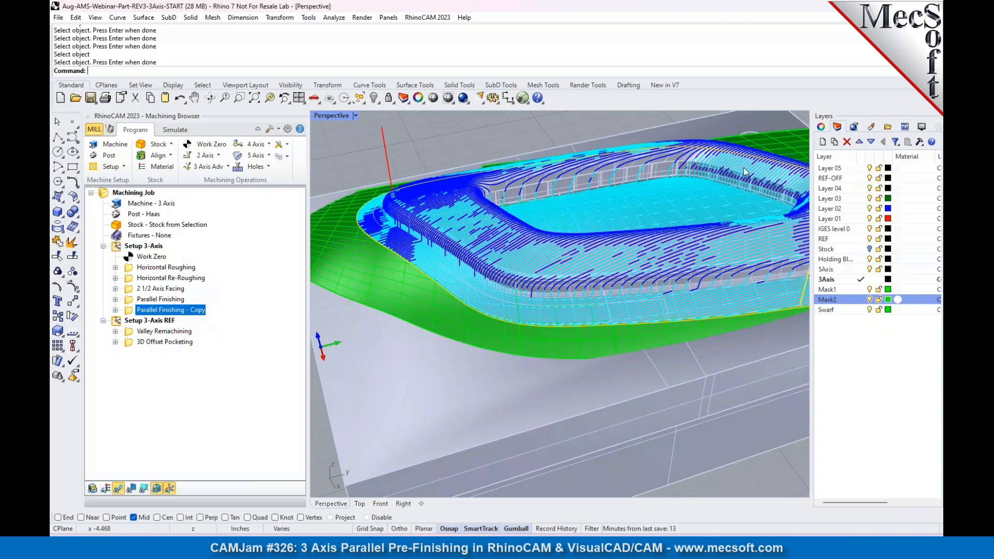
# Step: Hide the toolpath display and simulate the first Parallel Finishing operation at maximum speed, viewing the cut stock closely
pyautogui.click(174, 130)
pyautogui.click(128, 300)
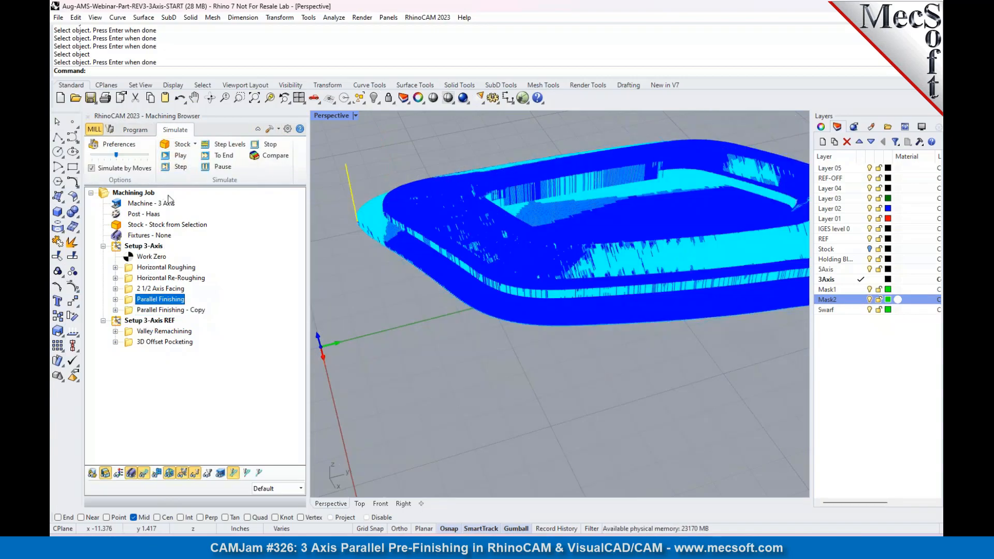
pyautogui.click(146, 473)
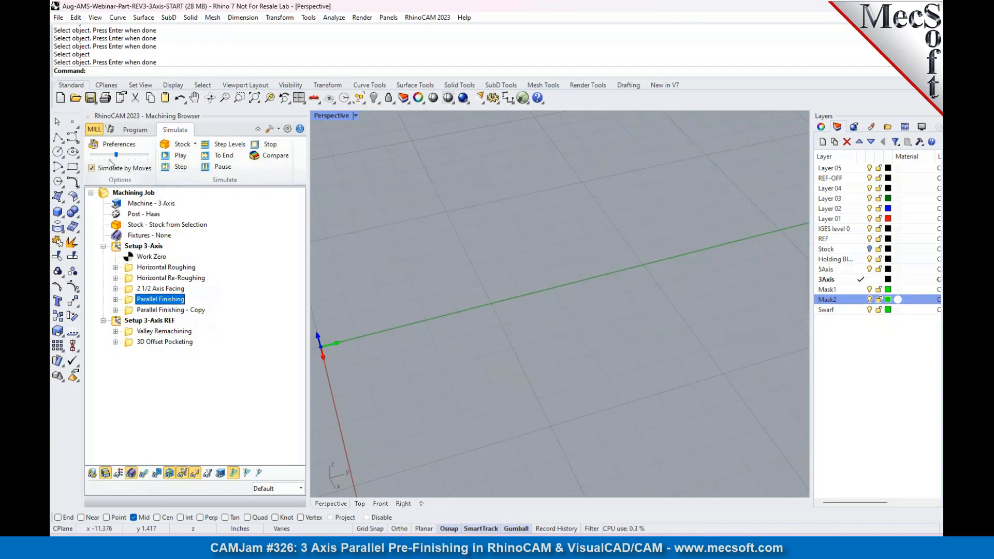
pyautogui.click(180, 156)
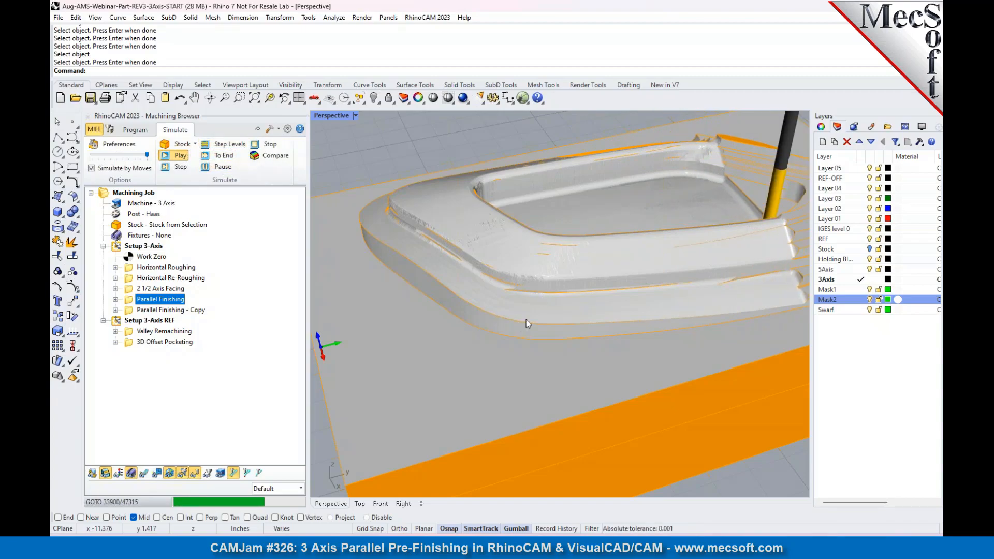
pyautogui.scroll(-7, 519, 322)
pyautogui.scroll(8, 623, 284)
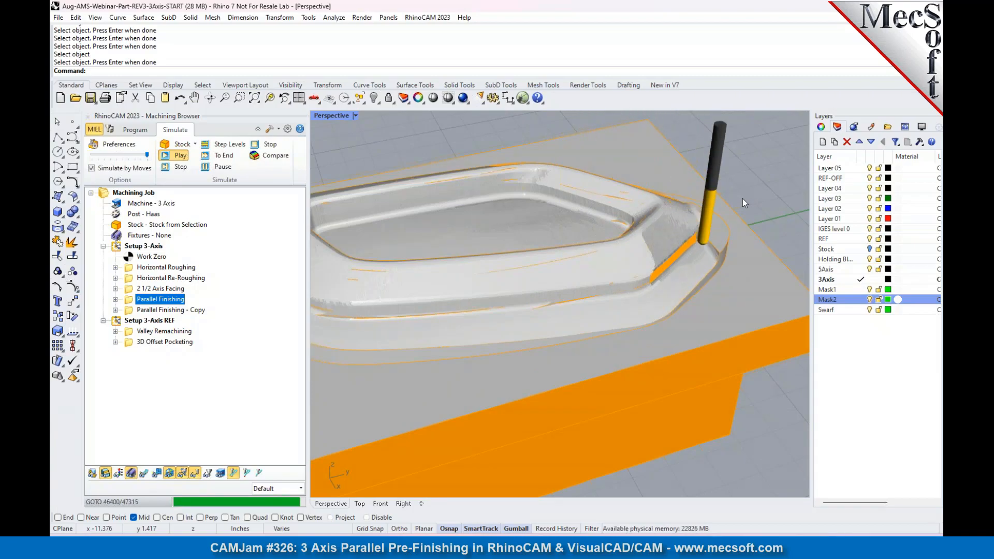
pyautogui.moveTo(470, 241); pyautogui.dragTo(493, 226, button='right')
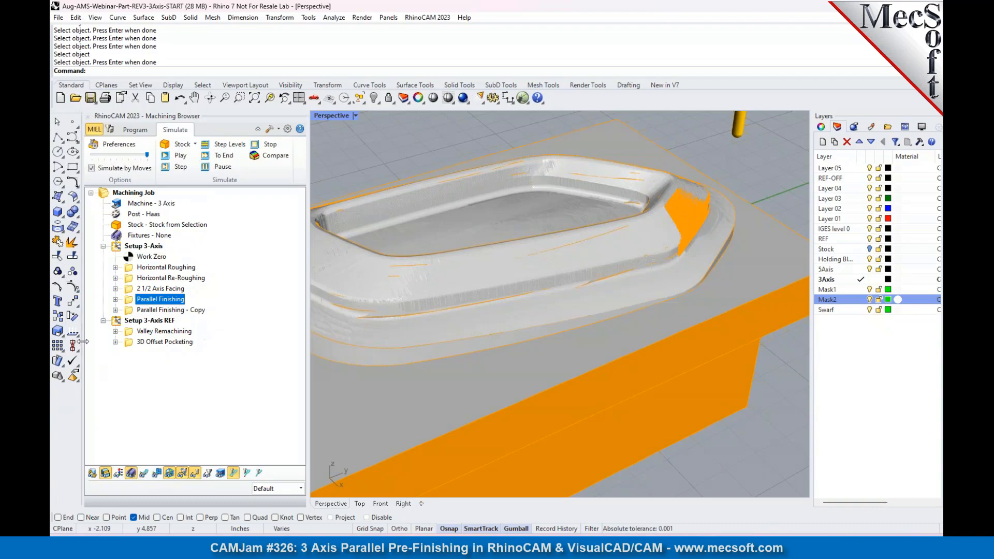
# Step: Select the Parallel Finishing - Copy operation and bring up its available commands
pyautogui.click(156, 310)
pyautogui.rightClick(155, 309)
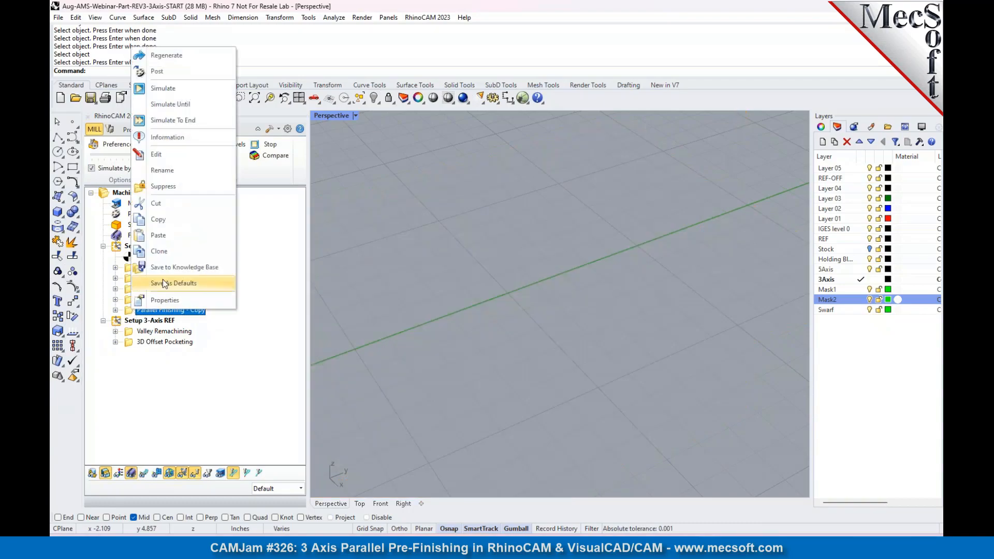